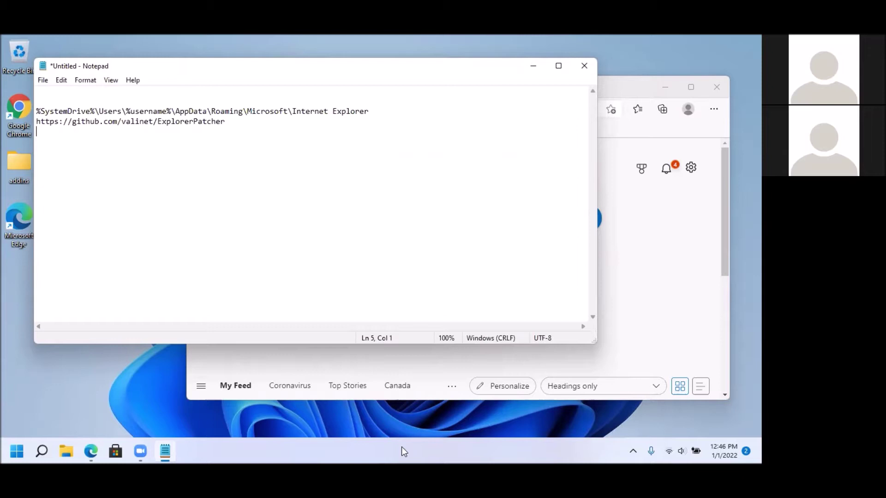
# Select and copy the github.com/valinet/ExplorerPatcher address line in the Notepad notes.
pyautogui.click(235, 122)
pyautogui.hotkey('shift', 'Home')
pyautogui.hotkey('ctrl', 'c')
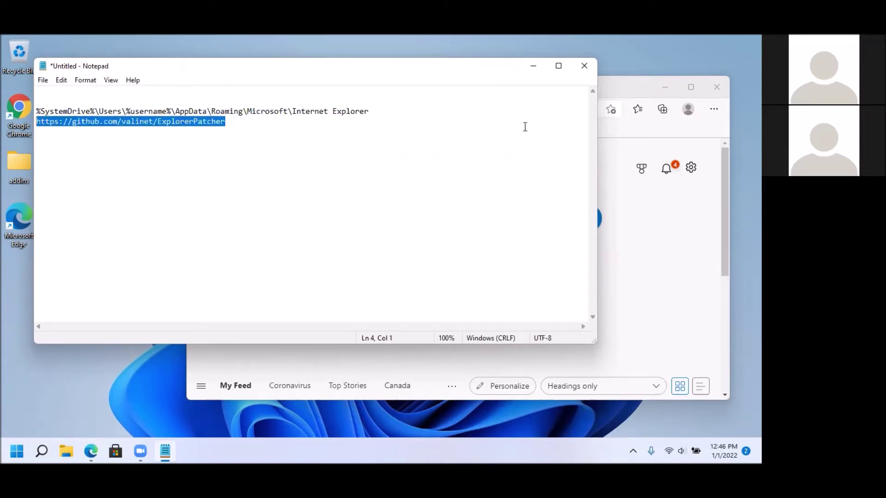
# Open the github.com/valinet/ExplorerPatcher repository page in Edge from the copied address.
pyautogui.click(610, 87)
pyautogui.hotkey('ctrl', 'v')
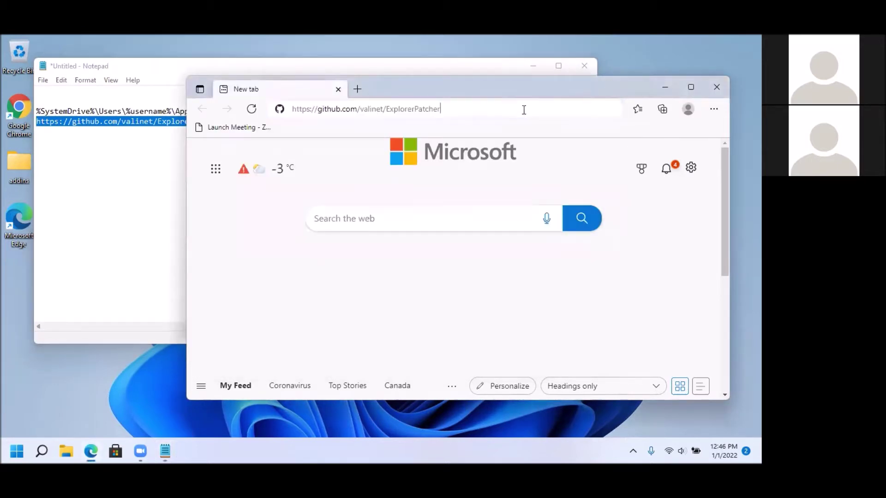
pyautogui.press('Return')
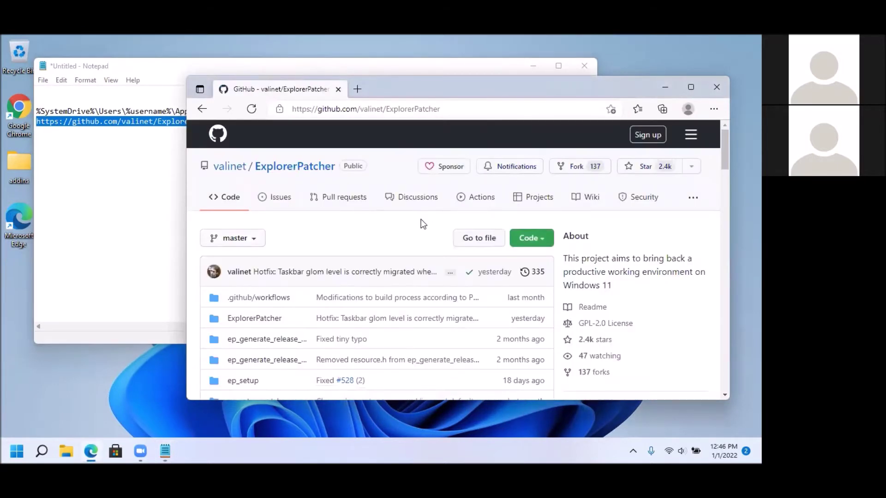
# Download ep_setup.exe via the 'setup program' link in the How to? section.
pyautogui.scroll(-1, 368, 277)
pyautogui.scroll(-15, 369, 274)
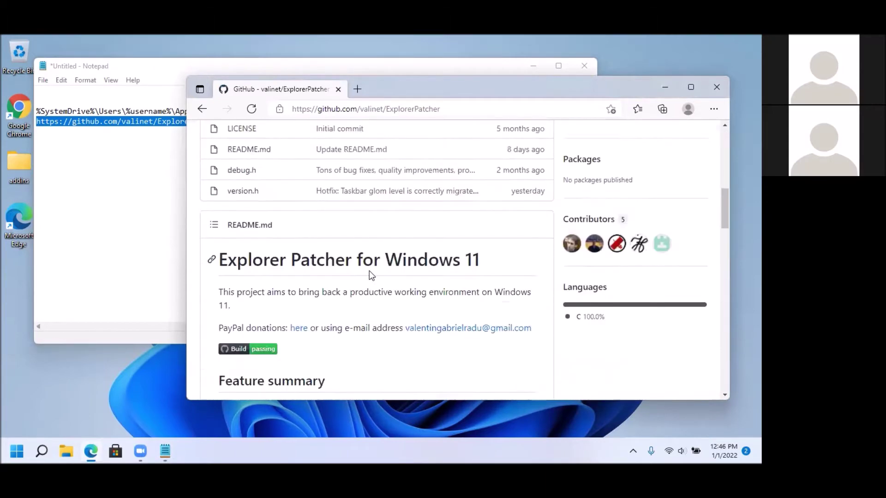
pyautogui.scroll(-1, 370, 271)
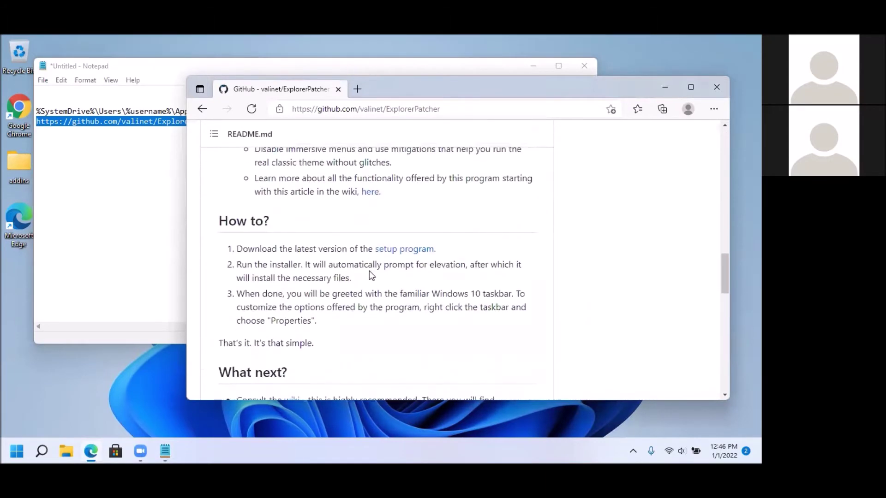
pyautogui.click(405, 256)
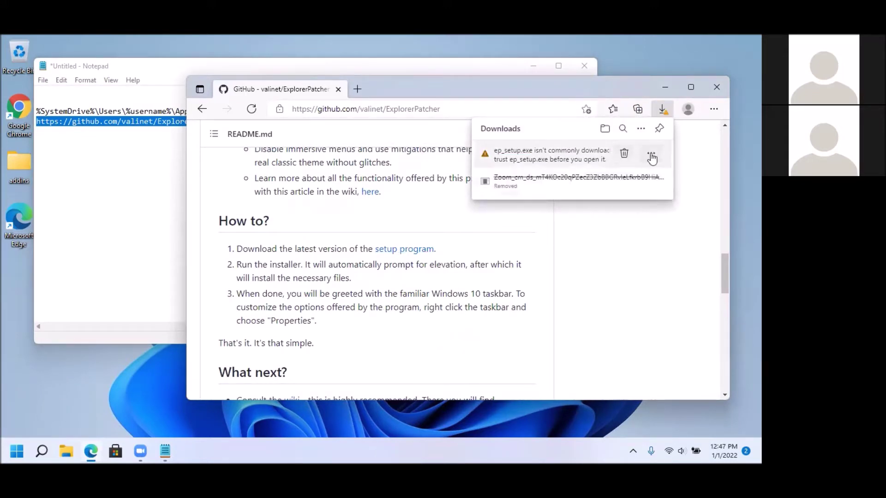
# Keep the flagged ep_setup.exe download despite the SmartScreen warning and run the installer.
pyautogui.click(651, 155)
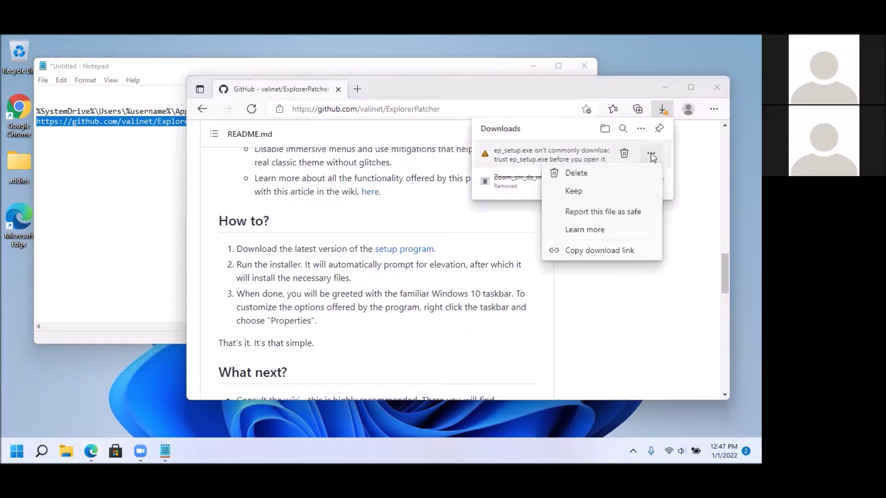
pyautogui.click(580, 192)
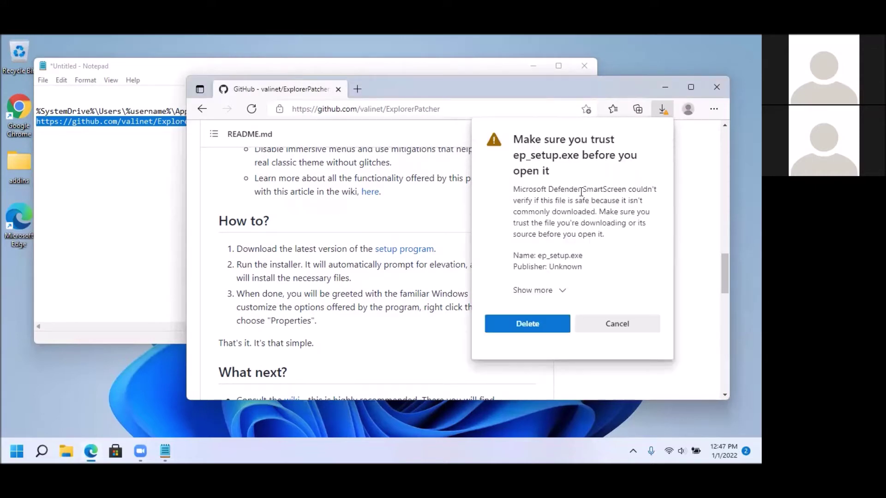
pyautogui.click(564, 290)
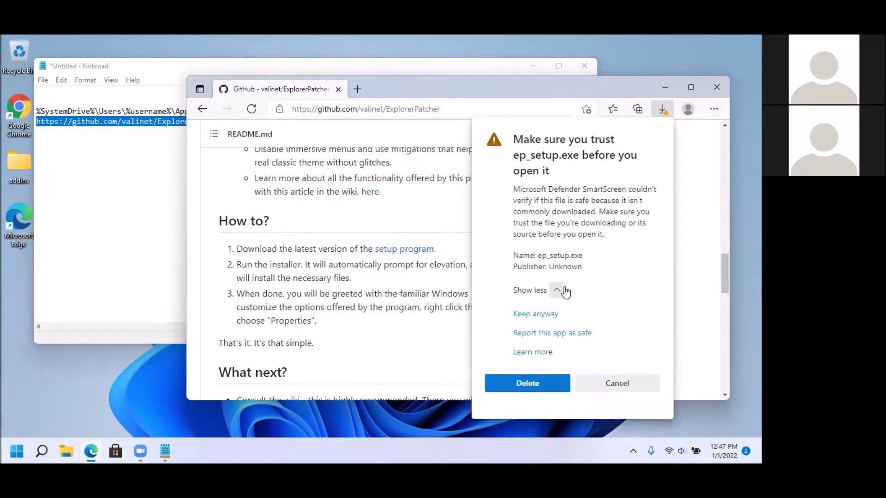
pyautogui.click(547, 316)
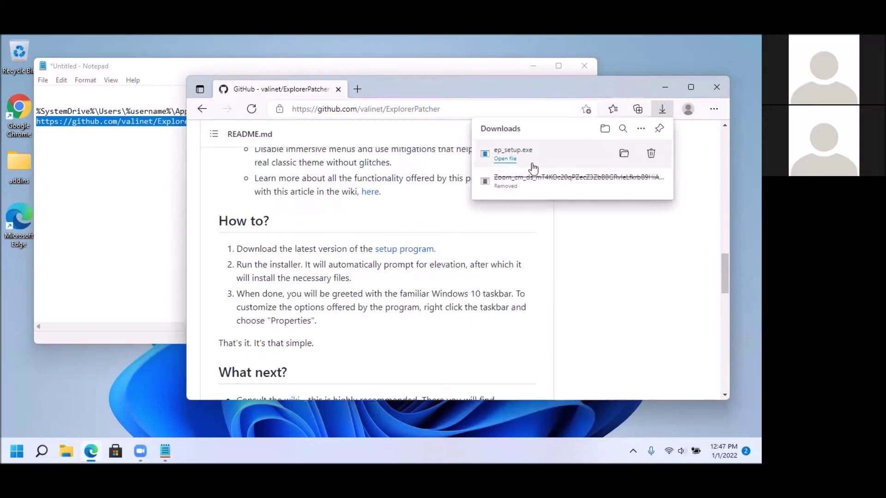
pyautogui.click(506, 159)
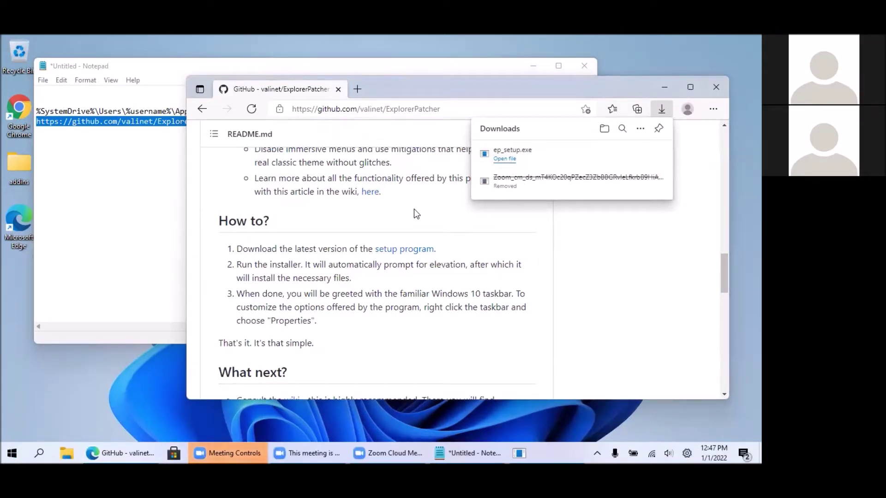
# Uncheck 'Lock the taskbar' and drag its top edge up to two rows high.
pyautogui.rightClick(687, 452)
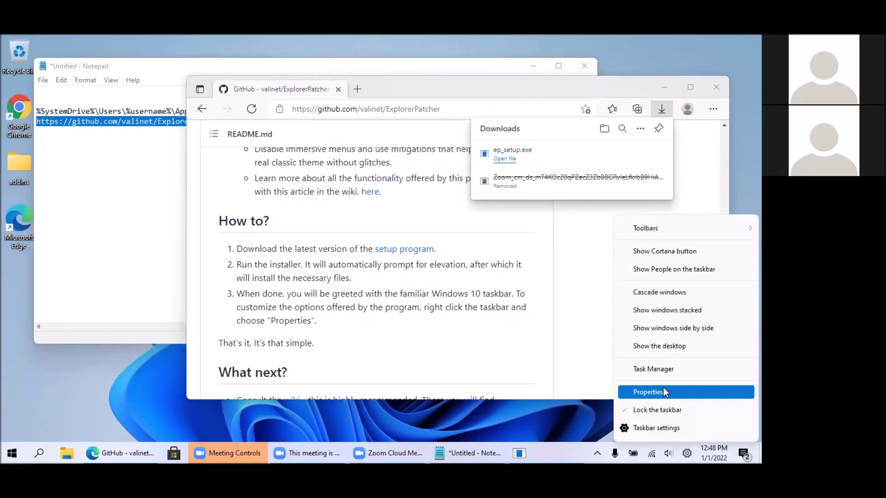
pyautogui.click(626, 411)
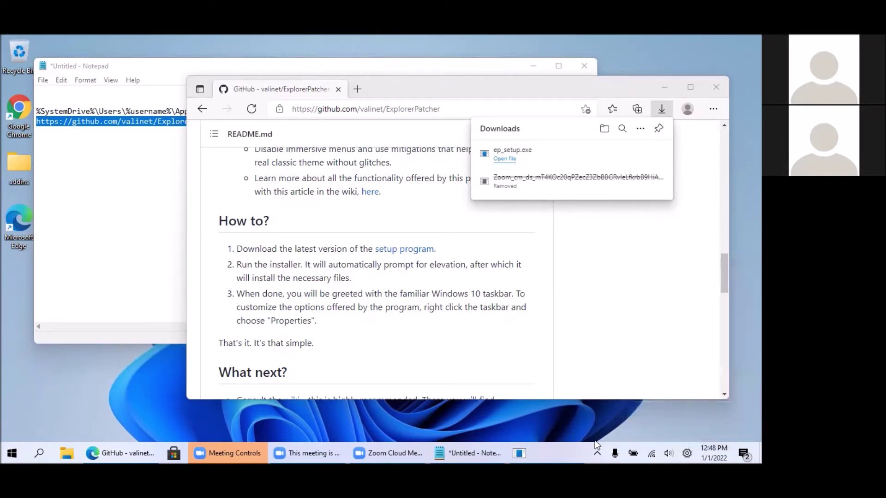
pyautogui.moveTo(592, 443); pyautogui.dragTo(588, 408)
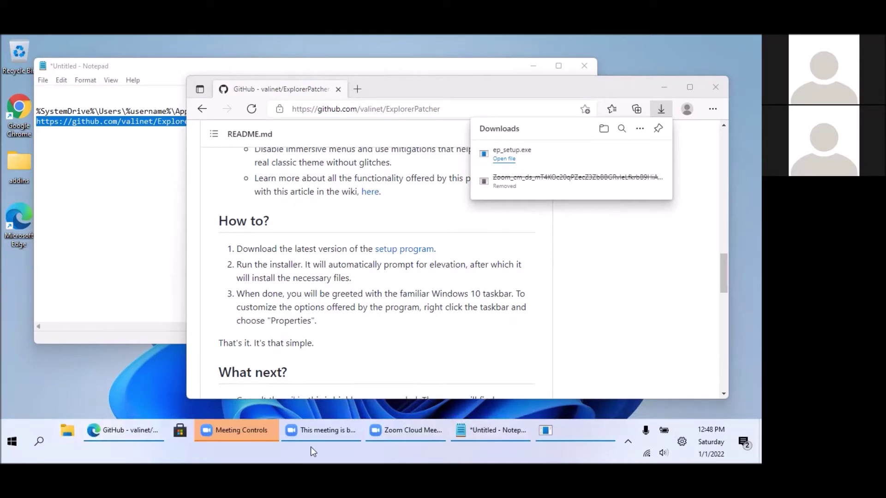
# Start a Toolbars > New toolbar... folder picker, then bring the Notepad notes forward.
pyautogui.rightClick(544, 447)
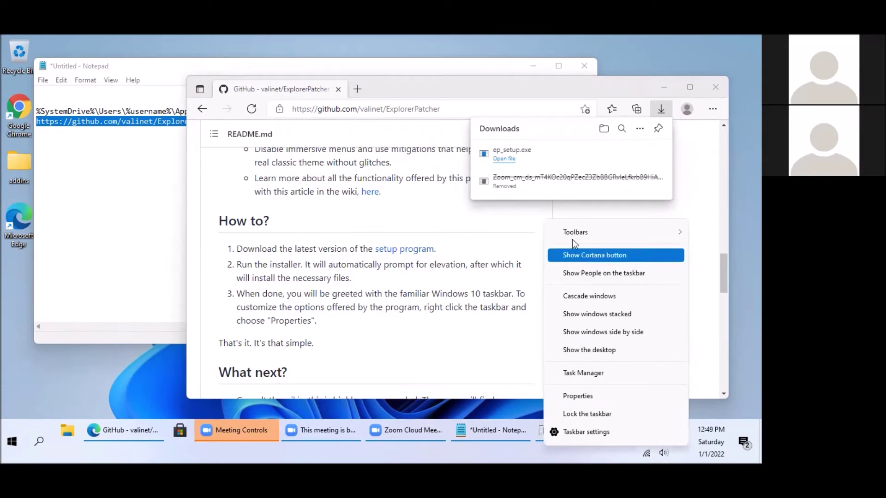
pyautogui.moveTo(574, 237)
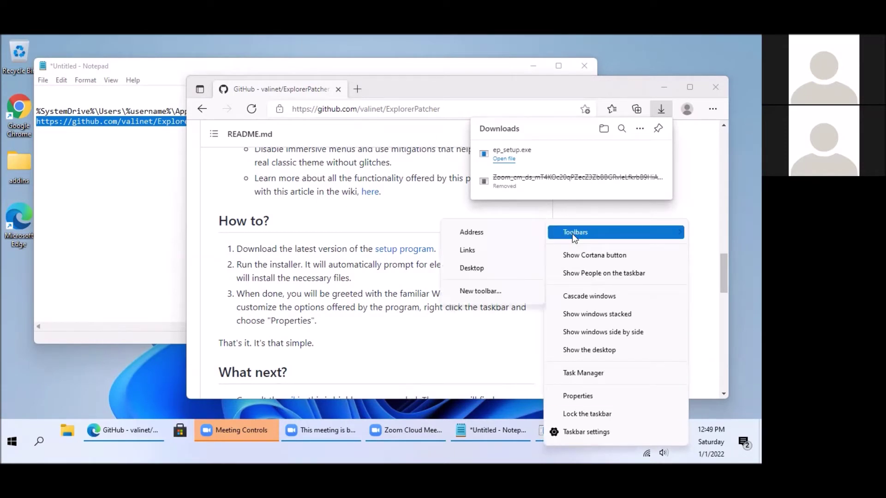
pyautogui.click(477, 293)
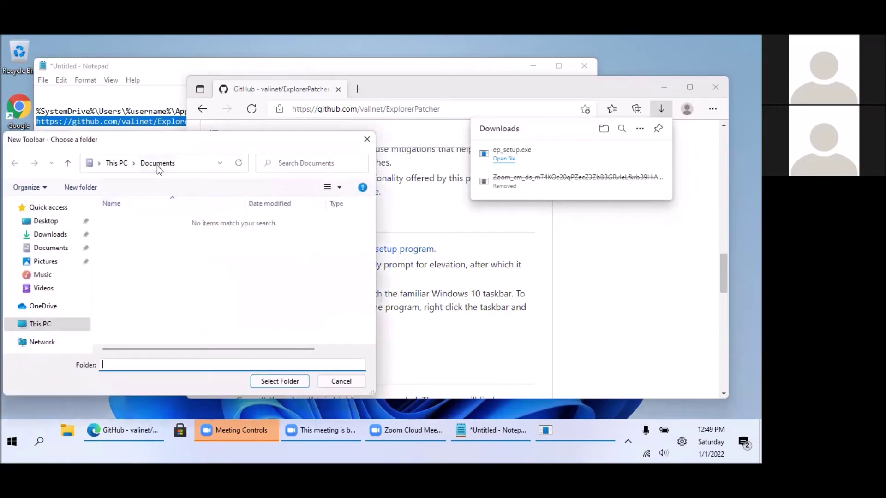
pyautogui.click(147, 64)
# Copy the Internet Explorer AppData folder path from the Notepad notes.
pyautogui.click(378, 111)
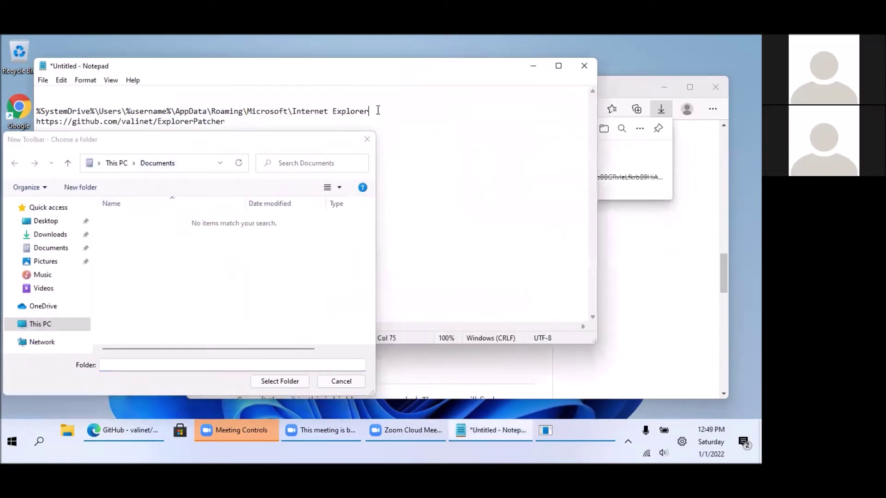
pyautogui.hotkey('shift', 'Home')
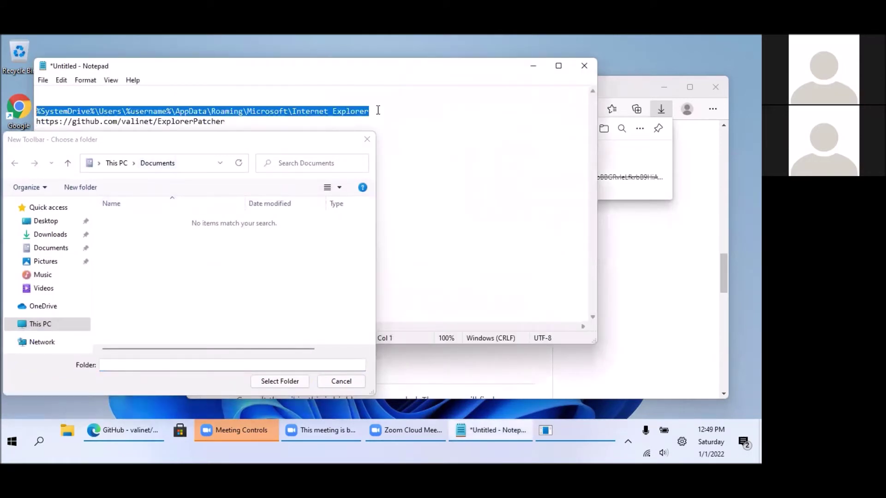
pyautogui.rightClick(341, 112)
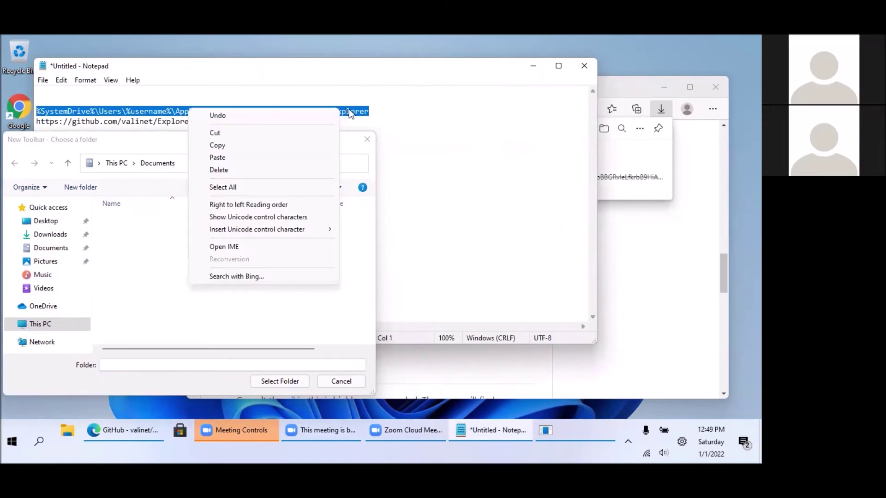
pyautogui.click(232, 145)
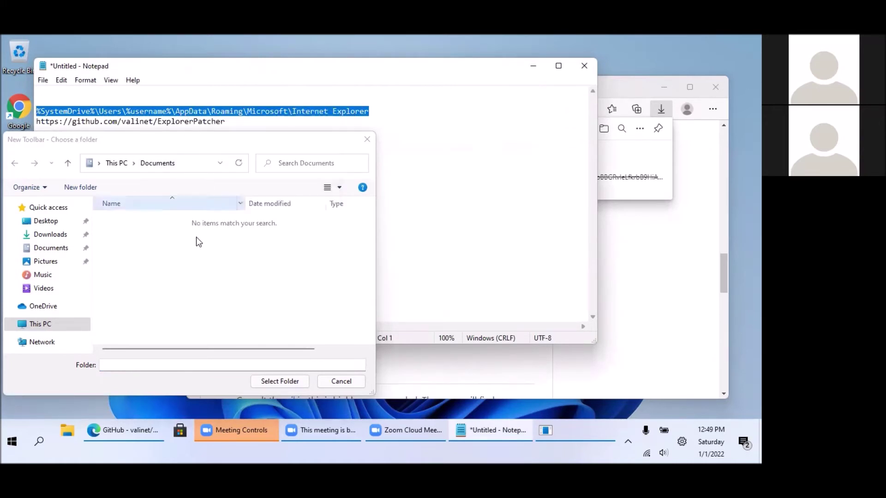
# Paste the path into the New Toolbar picker and select the Quick Launch folder.
pyautogui.click(197, 164)
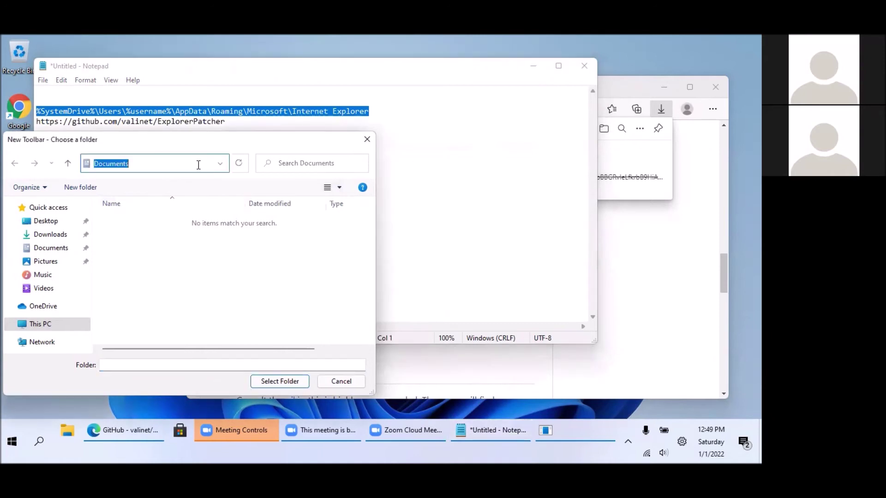
pyautogui.hotkey('ctrl', 'v')
pyautogui.click(239, 164)
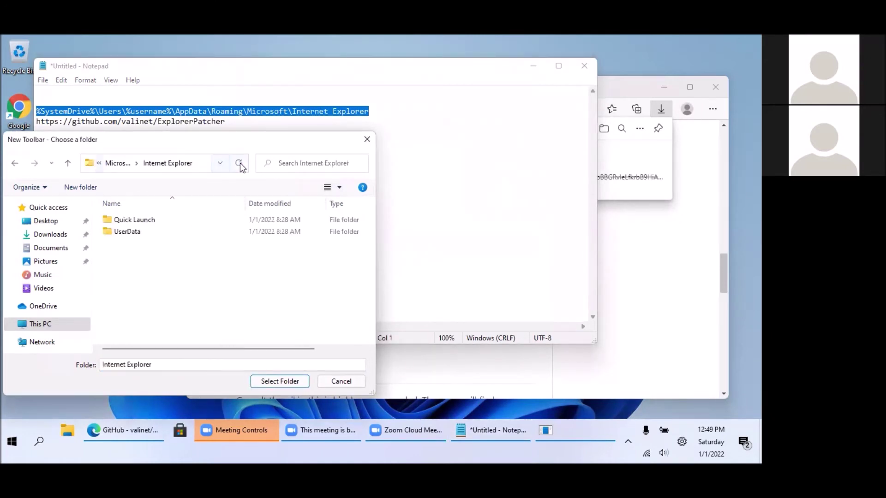
pyautogui.click(147, 219)
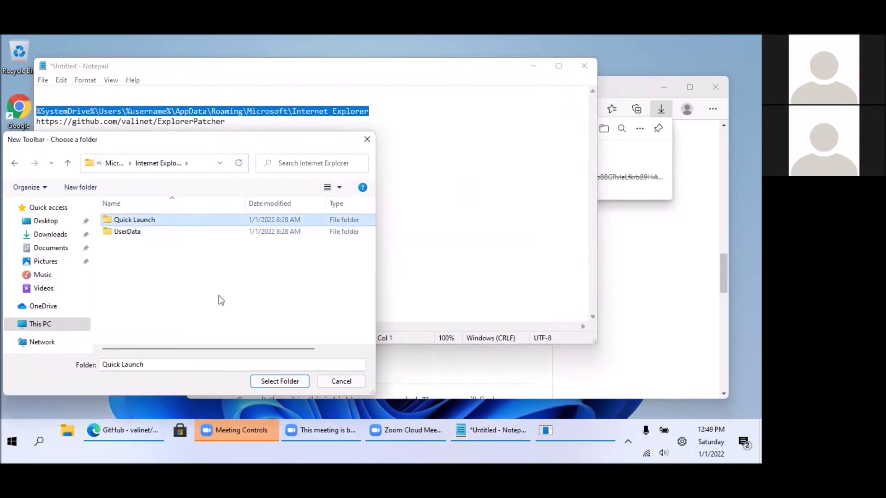
pyautogui.click(286, 382)
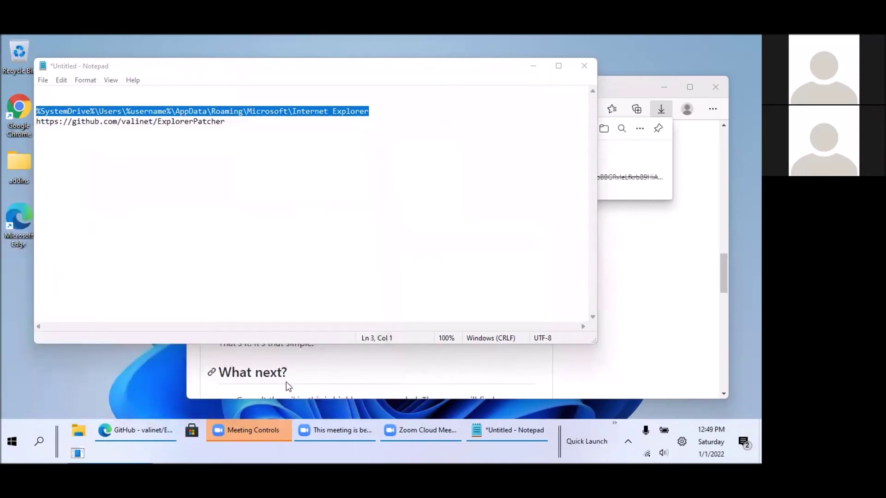
# Turn off Show Text and Show title on the Quick Launch toolbar.
pyautogui.rightClick(583, 445)
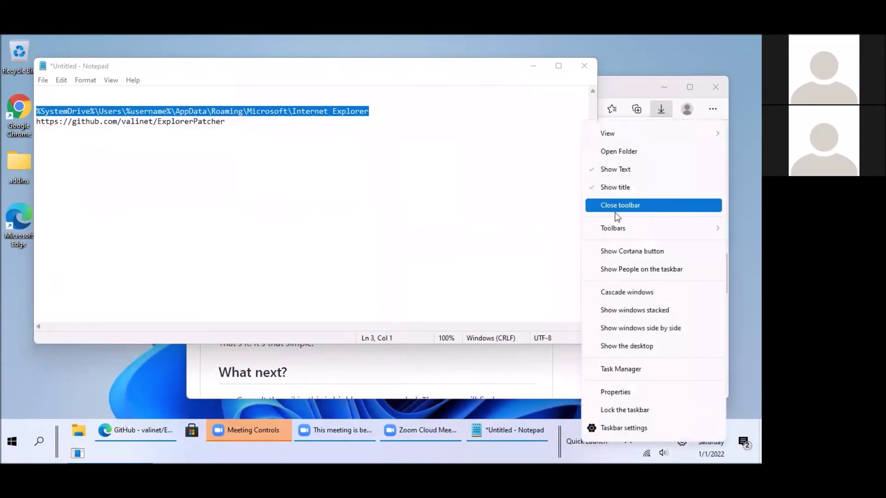
pyautogui.click(610, 168)
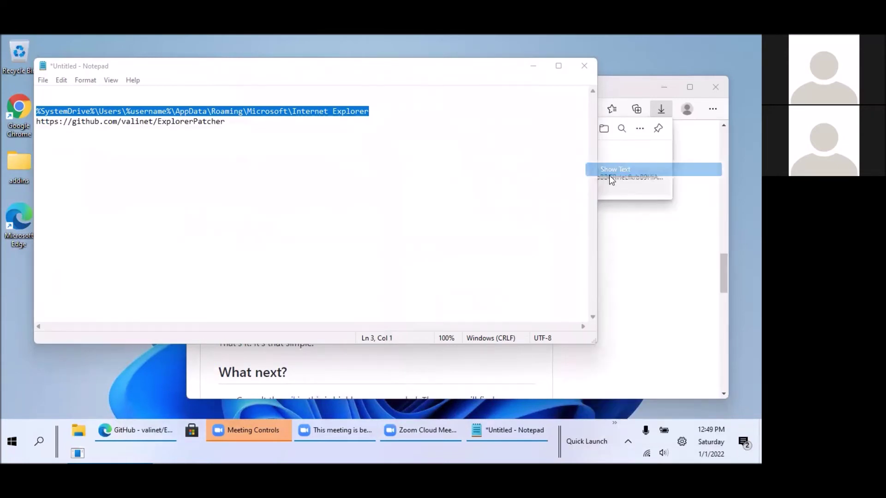
pyautogui.rightClick(583, 446)
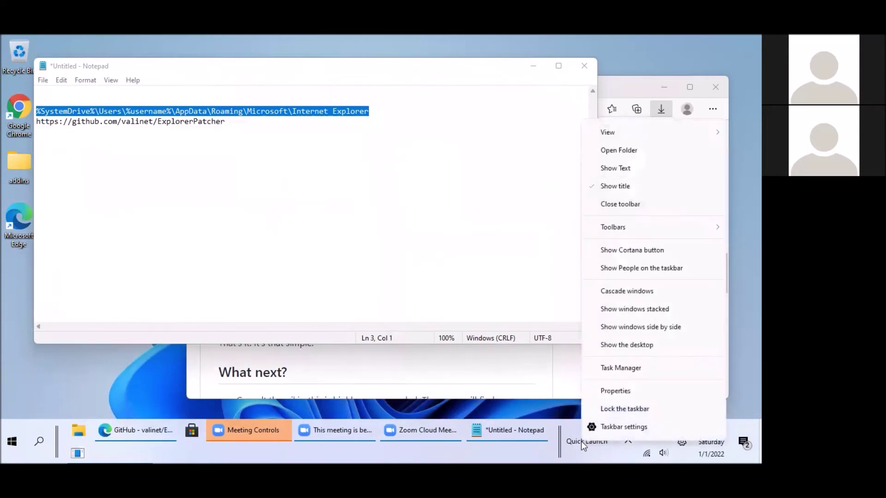
pyautogui.click(608, 190)
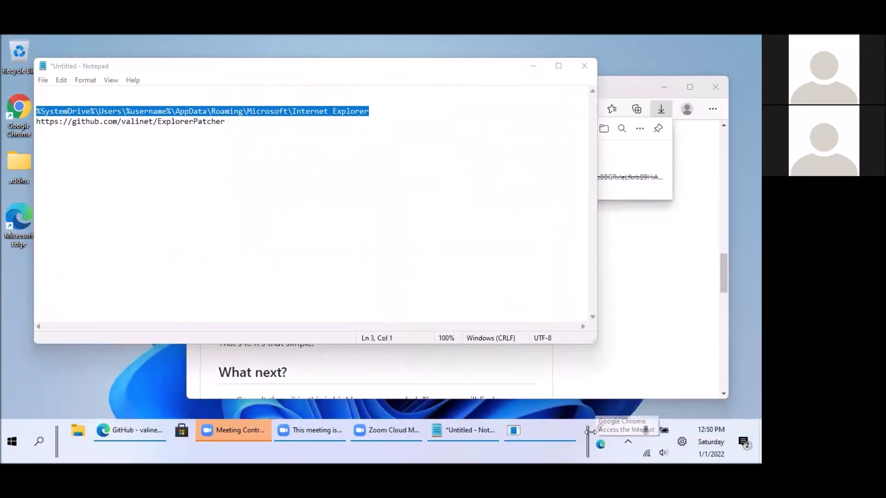
# Drag the Quick Launch toolbar to the left end of the first taskbar row.
pyautogui.moveTo(588, 436); pyautogui.dragTo(523, 430)
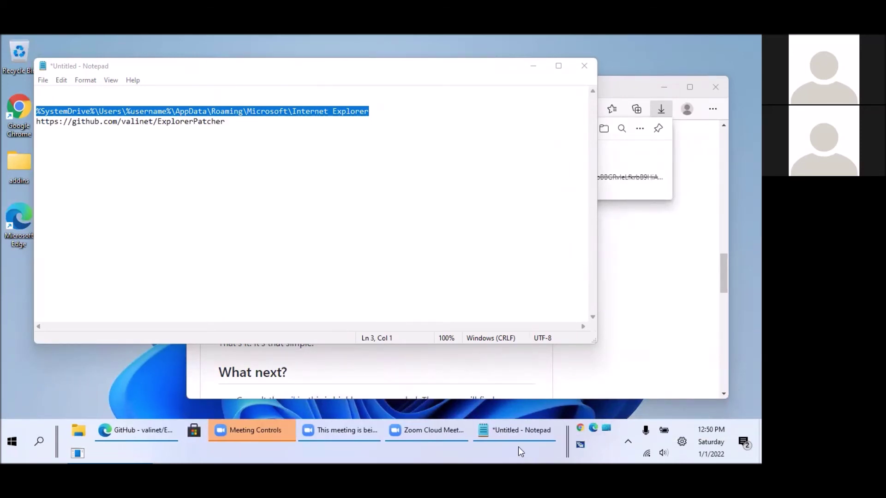
pyautogui.moveTo(567, 444); pyautogui.dragTo(431, 452)
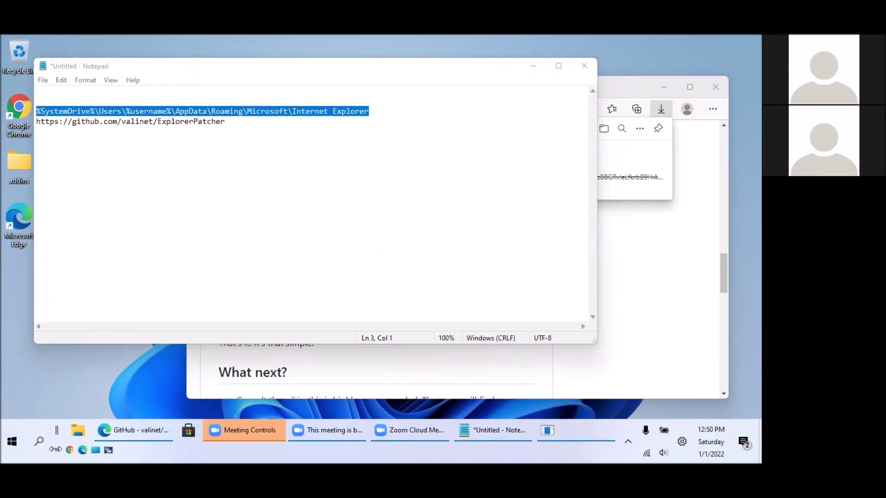
pyautogui.moveTo(55, 448); pyautogui.dragTo(55, 429)
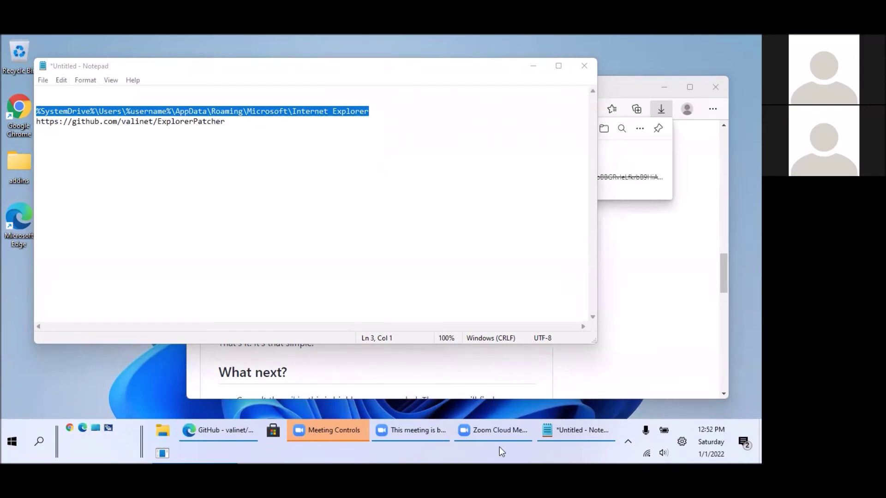
# In taskbar Properties, untick Show Search button and keep Combine taskbar icons at Never combine.
pyautogui.rightClick(329, 449)
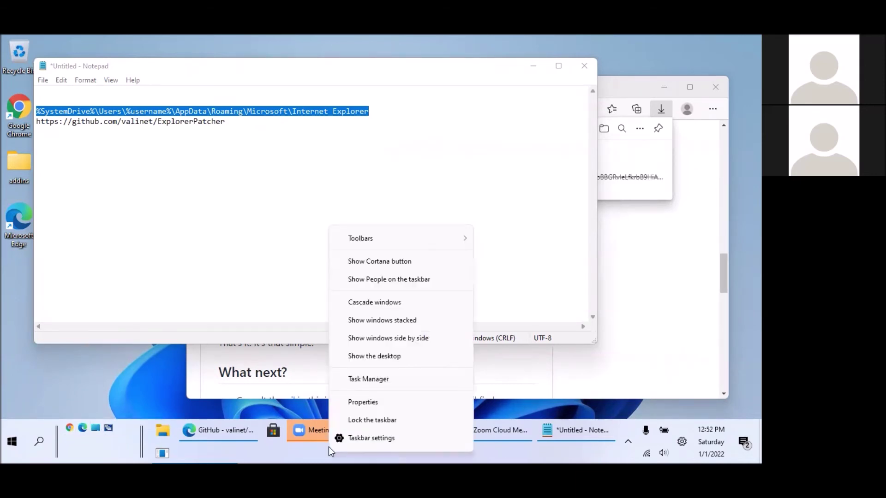
pyautogui.click(386, 403)
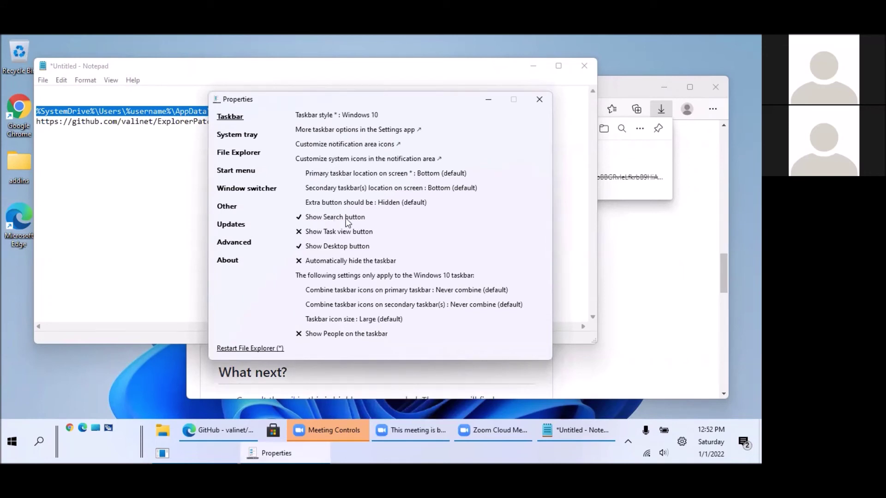
pyautogui.click(300, 220)
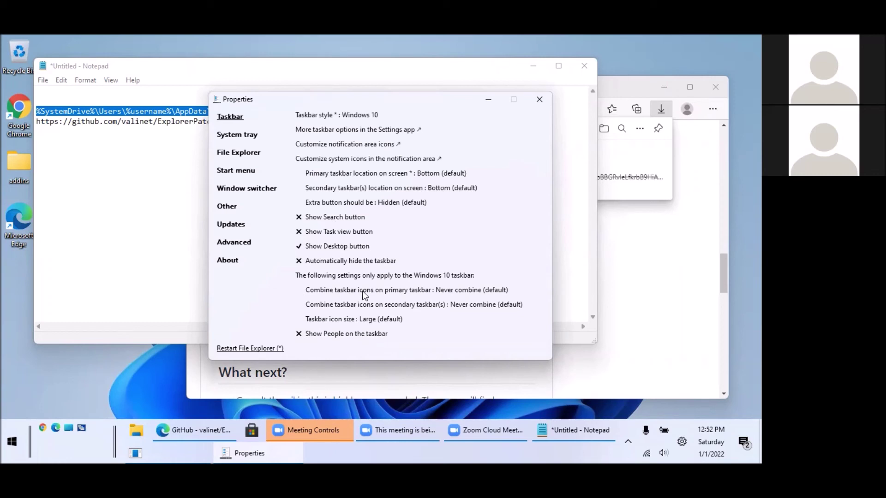
pyautogui.click(297, 290)
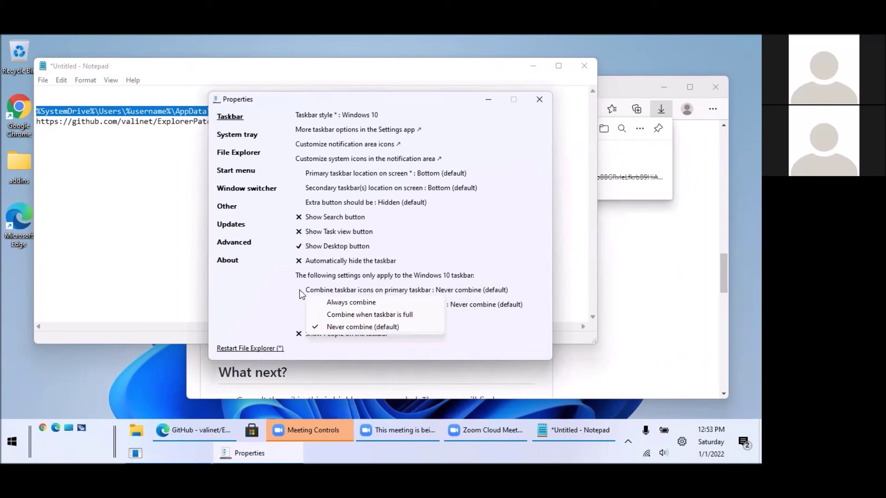
pyautogui.click(345, 327)
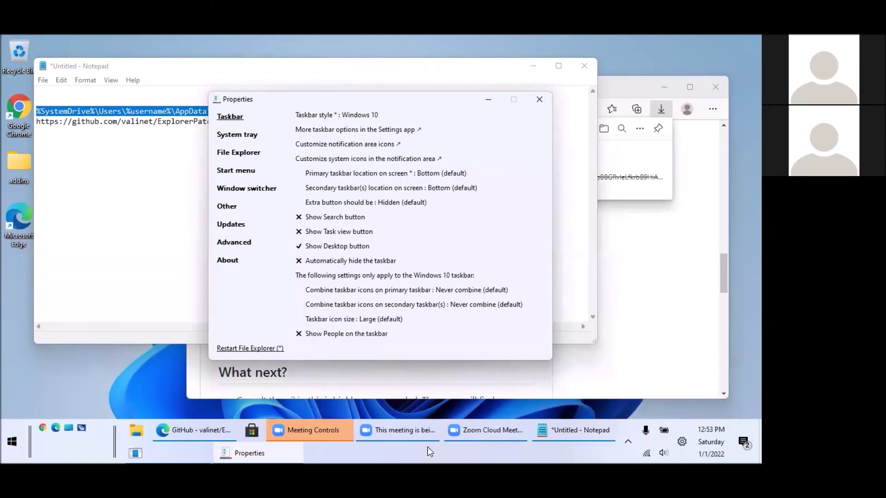
# Set Taskbar icon size to Small and stretch the taskbar to two rows tall.
pyautogui.click(377, 319)
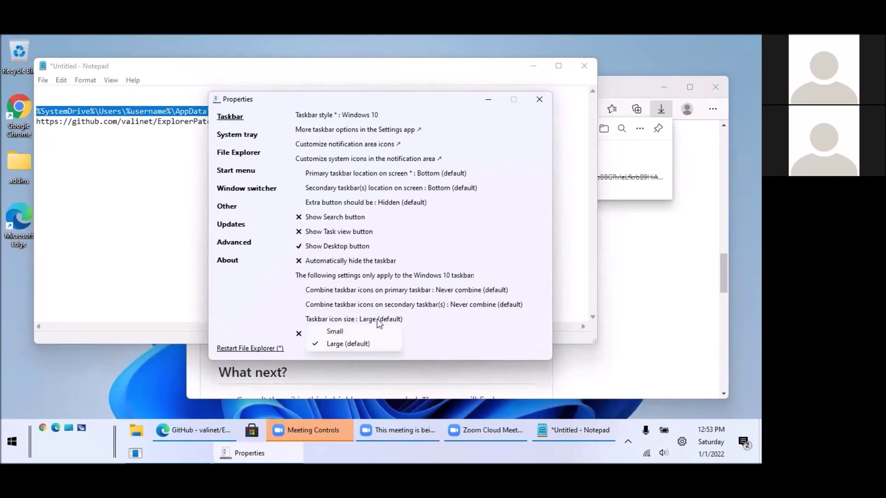
pyautogui.click(353, 332)
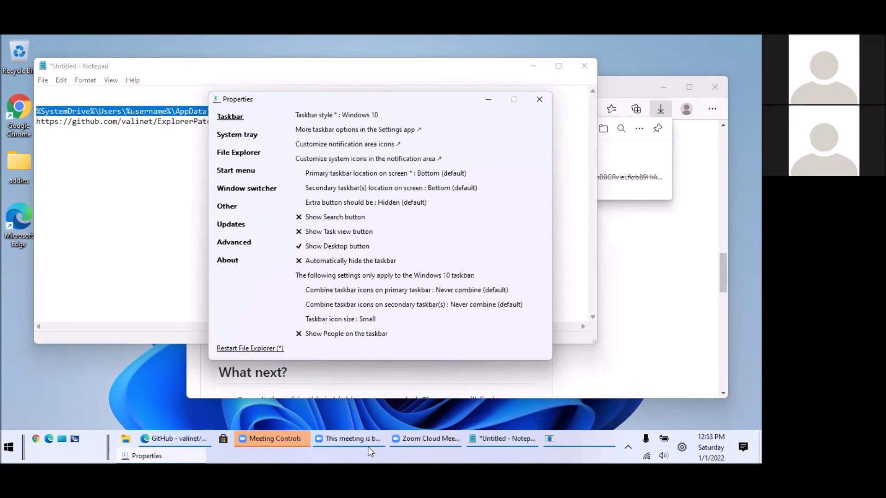
pyautogui.click(312, 448)
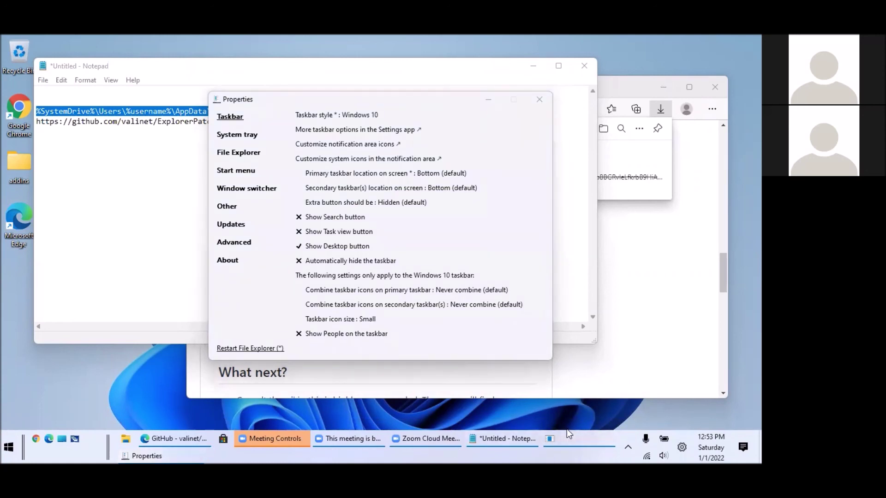
pyautogui.moveTo(568, 429); pyautogui.dragTo(567, 395)
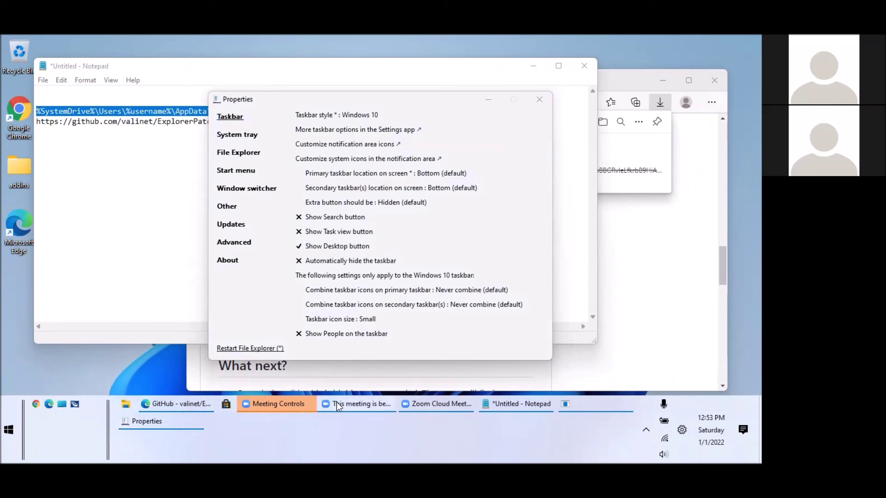
pyautogui.moveTo(375, 404)
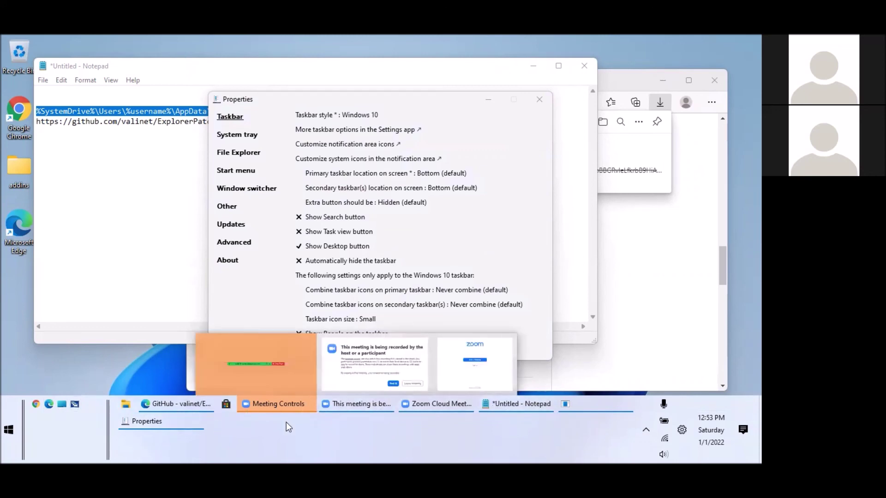